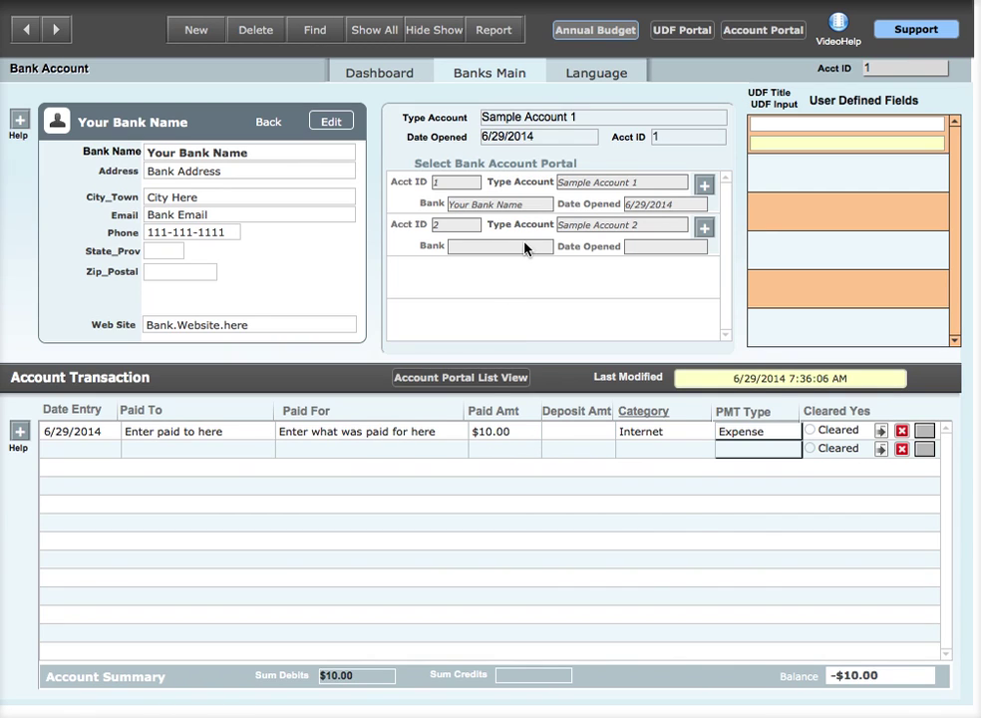
- Open the Sample Account 2 record from the account list, and return to the Sample Account 1 record
{"action": "left_click", "coordinate": [705, 231]}
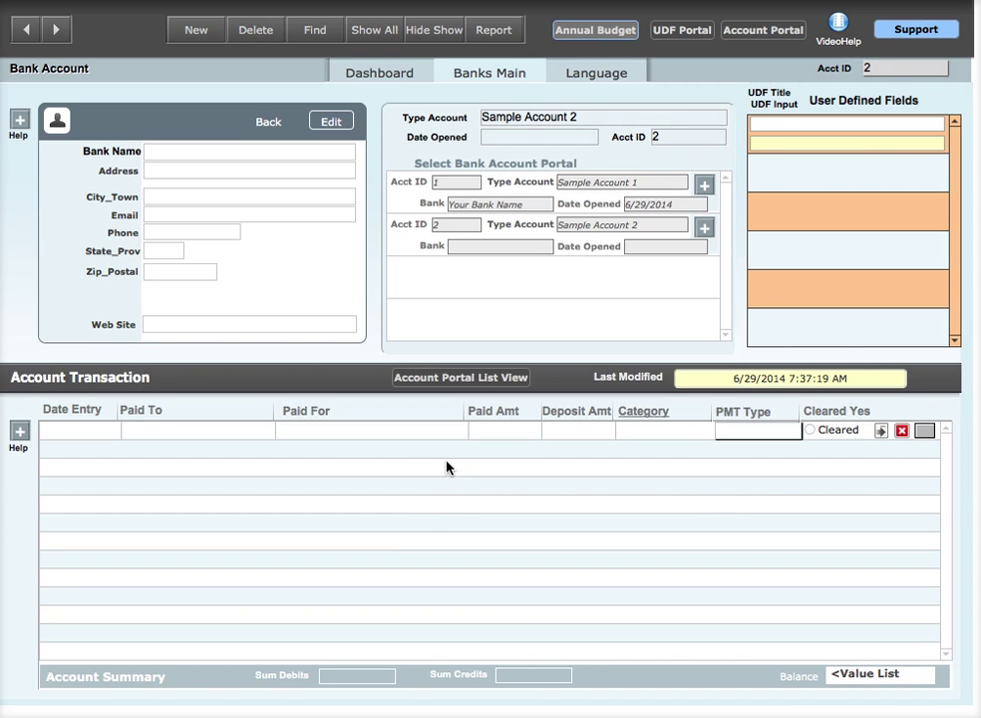
{"action": "left_click", "coordinate": [362, 446]}
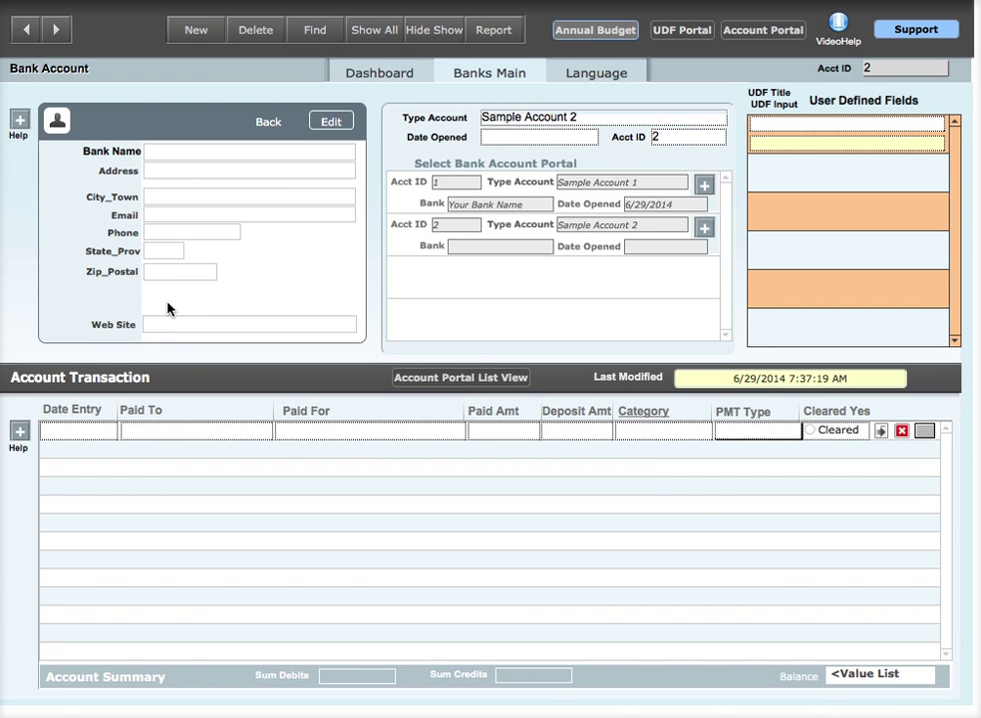
{"action": "left_click", "coordinate": [704, 185]}
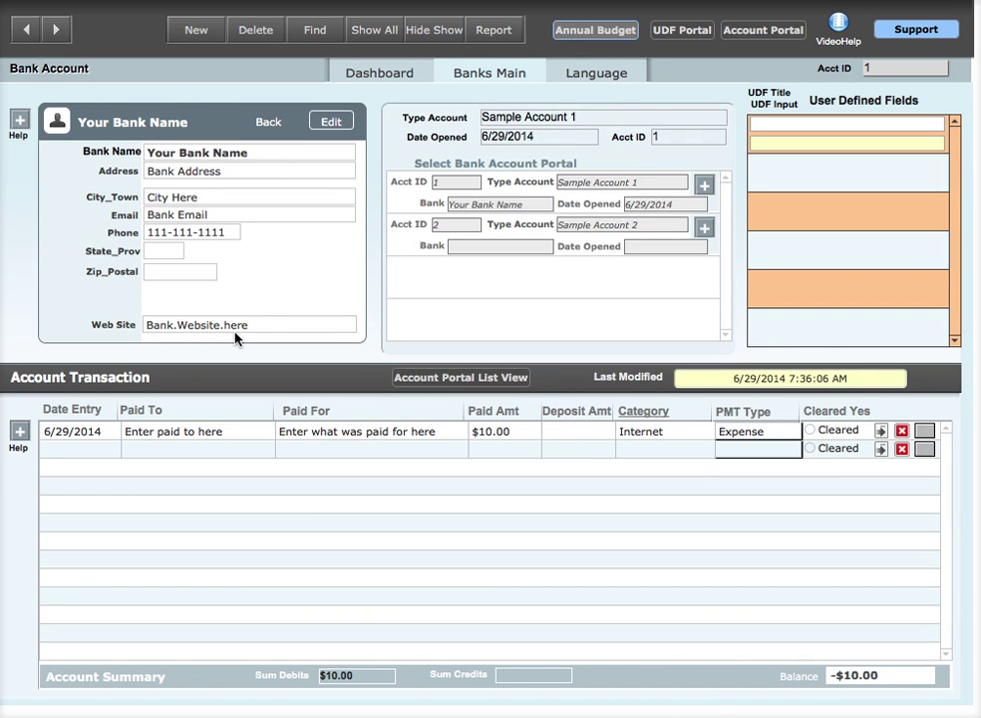
- View the bank's login, bank hours and notes fields, and return to its contact details
{"action": "left_click", "coordinate": [333, 124]}
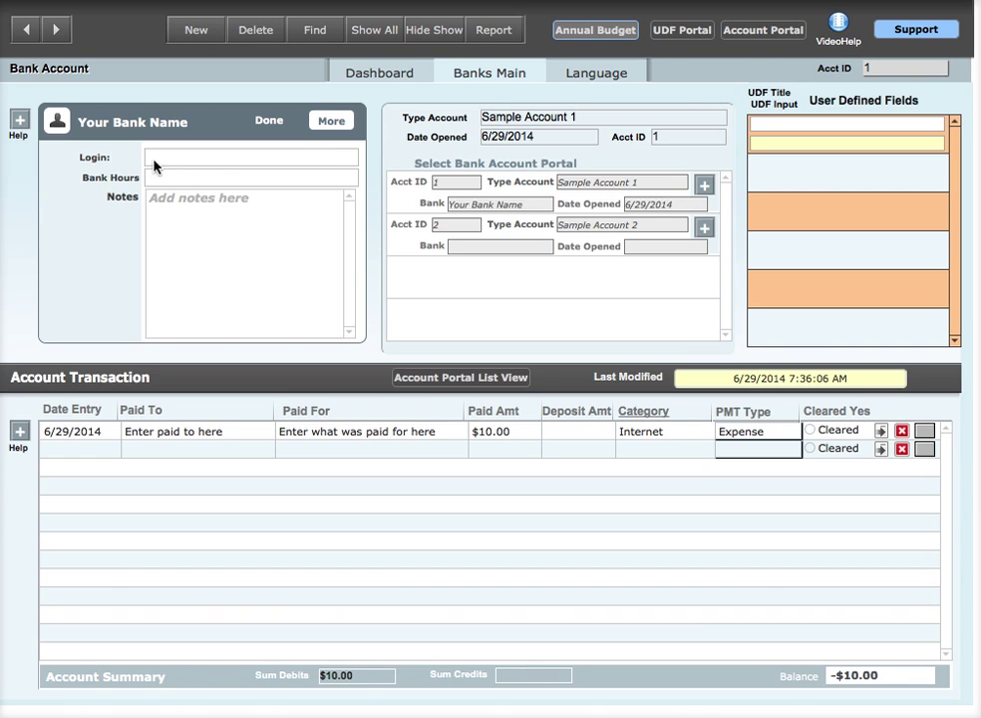
{"action": "left_click", "coordinate": [267, 121]}
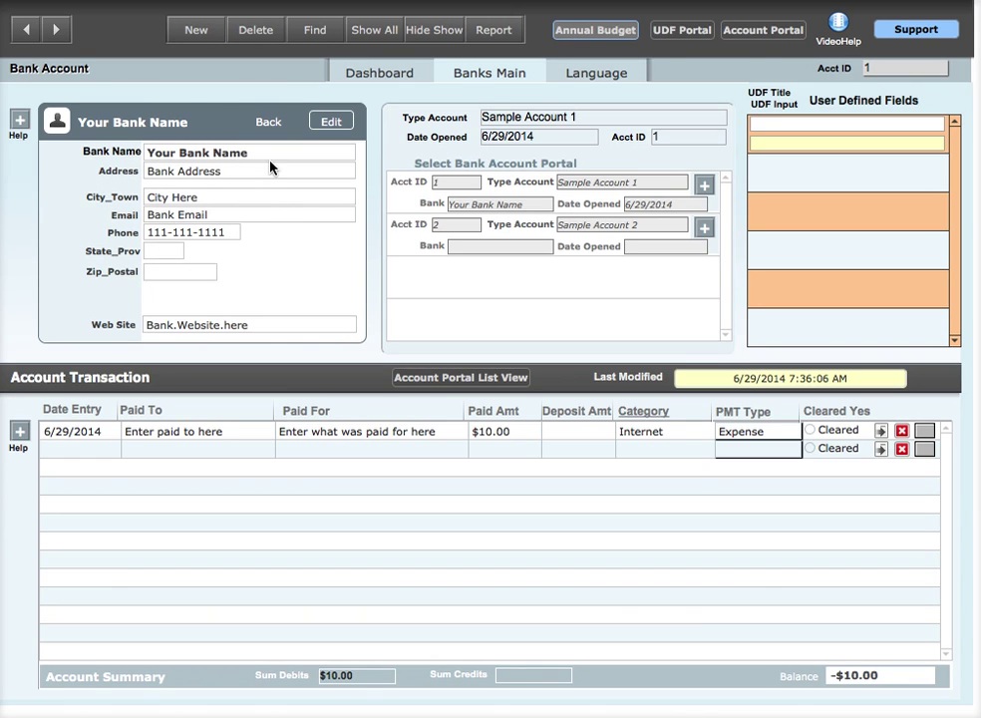
{"action": "scroll", "coordinate": [274, 165], "scroll_direction": "down", "scroll_amount": 2}
{"action": "scroll", "coordinate": [279, 159], "scroll_direction": "up", "scroll_amount": 2}
- View the dashboard with its comments area and licence text, and return to the main bank account view
{"action": "left_click", "coordinate": [394, 74]}
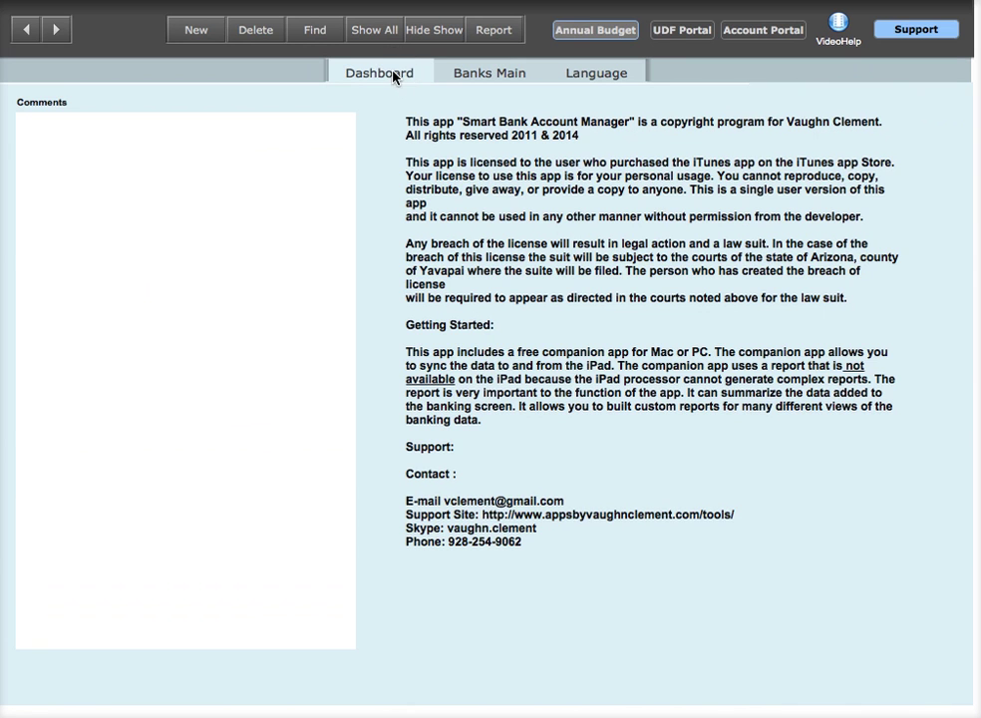
{"action": "left_click", "coordinate": [47, 148]}
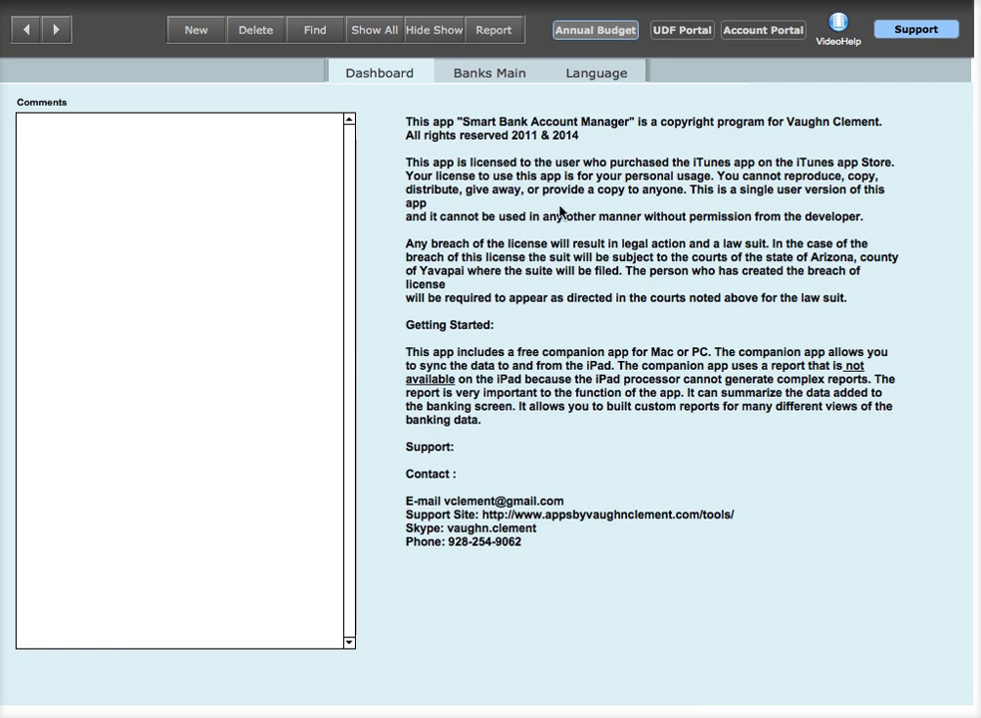
{"action": "left_click", "coordinate": [483, 73]}
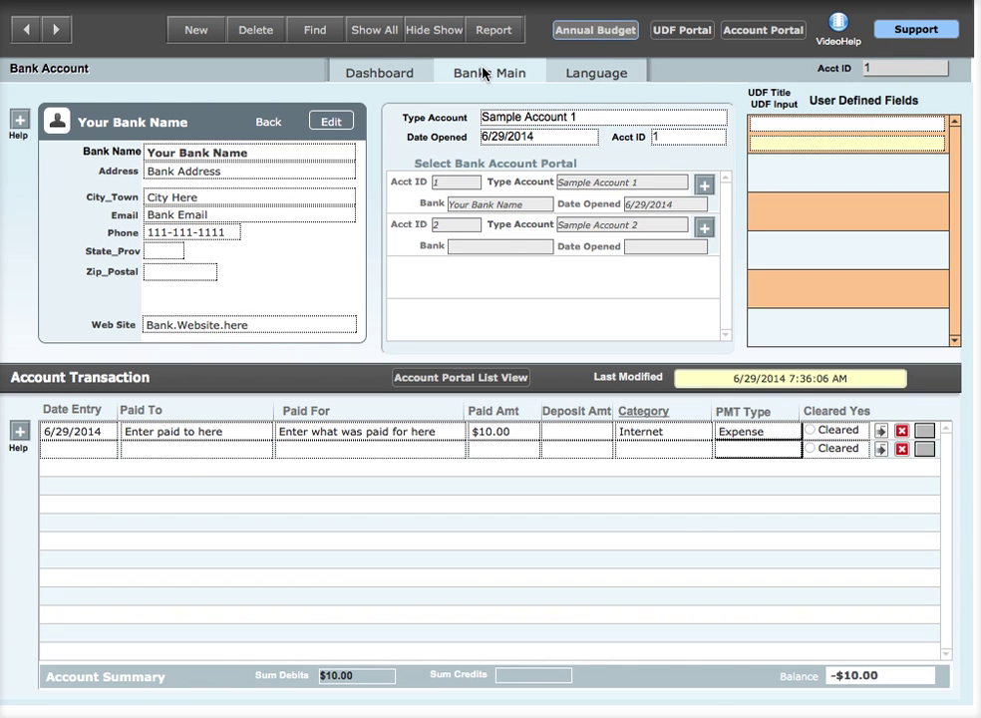
- View the editable screen labels in the language settings, and return to the account list in the main bank account view
{"action": "left_click", "coordinate": [588, 73]}
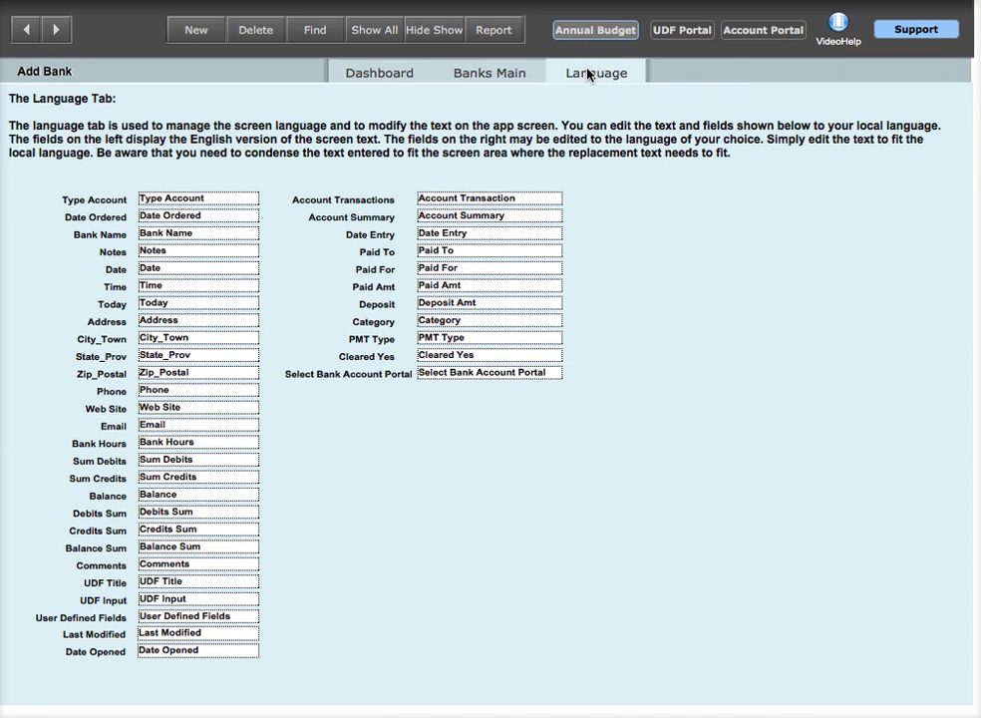
{"action": "left_click", "coordinate": [139, 201]}
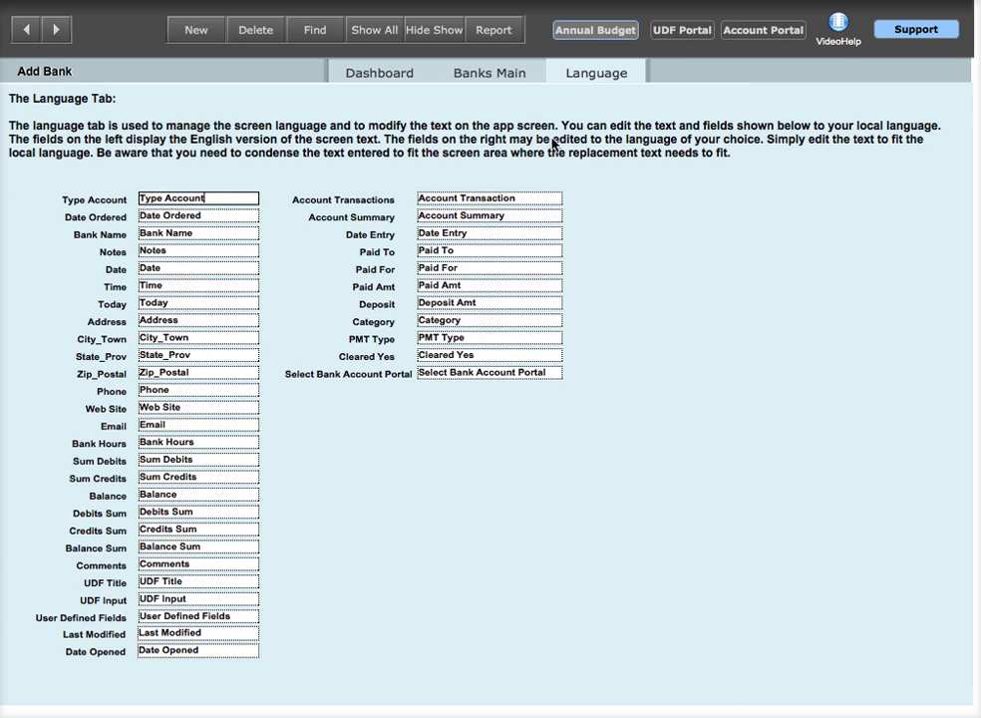
{"action": "left_click", "coordinate": [465, 78]}
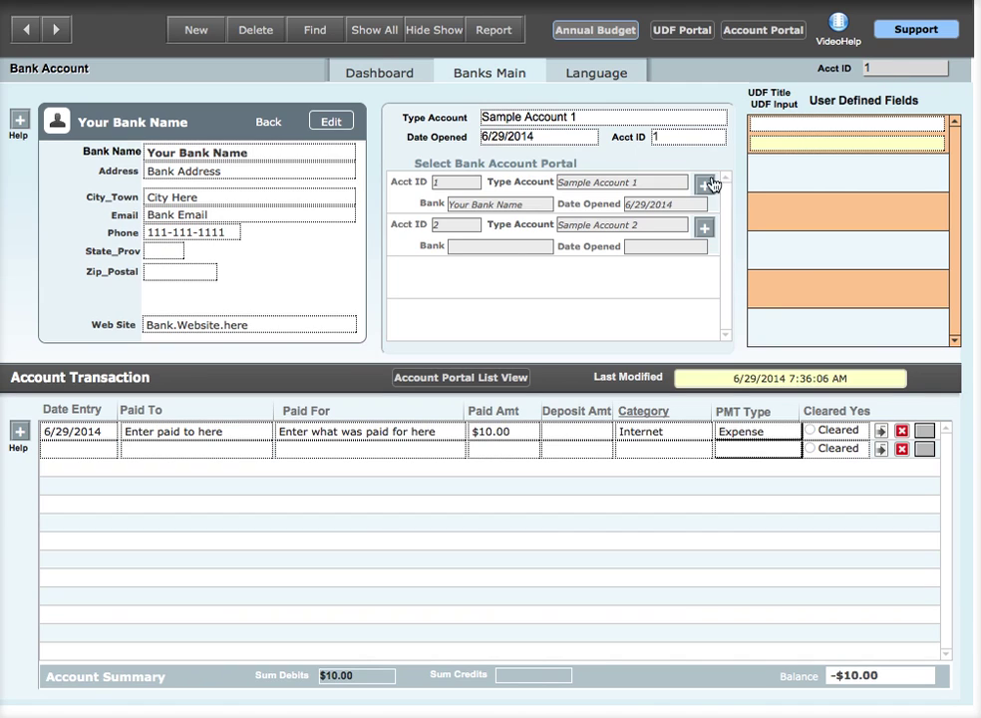
{"action": "left_click", "coordinate": [458, 184]}
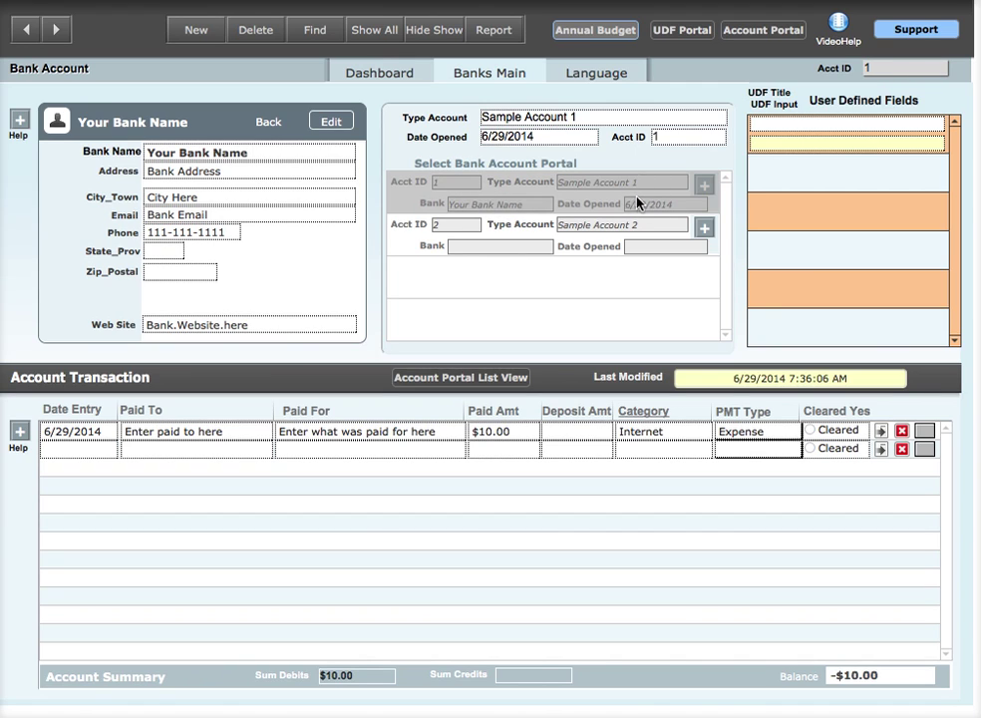
{"action": "left_click", "coordinate": [532, 164]}
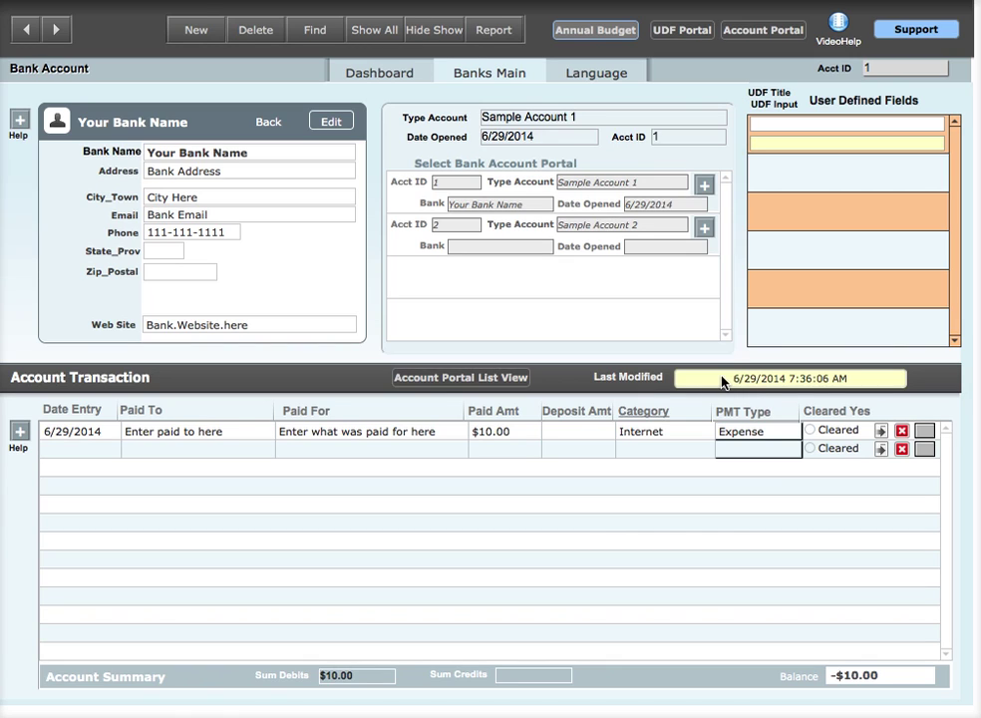
- Examine the date calendar, payee, deposit amount and category choices of the 6/29/2014 transaction
{"action": "left_click", "coordinate": [66, 433]}
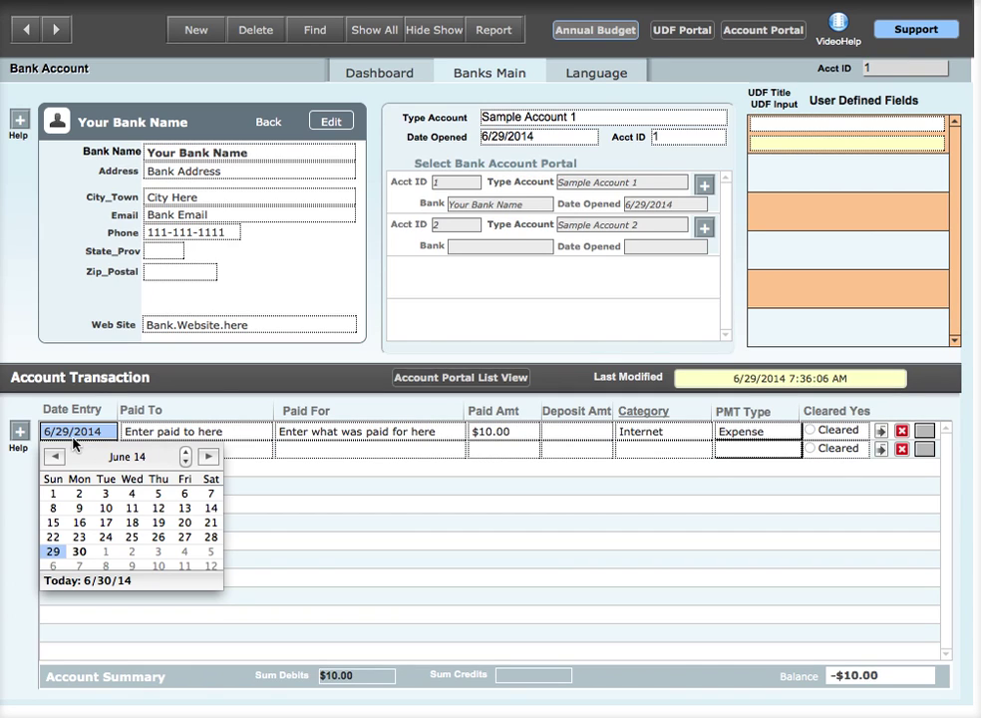
{"action": "key", "text": "Escape"}
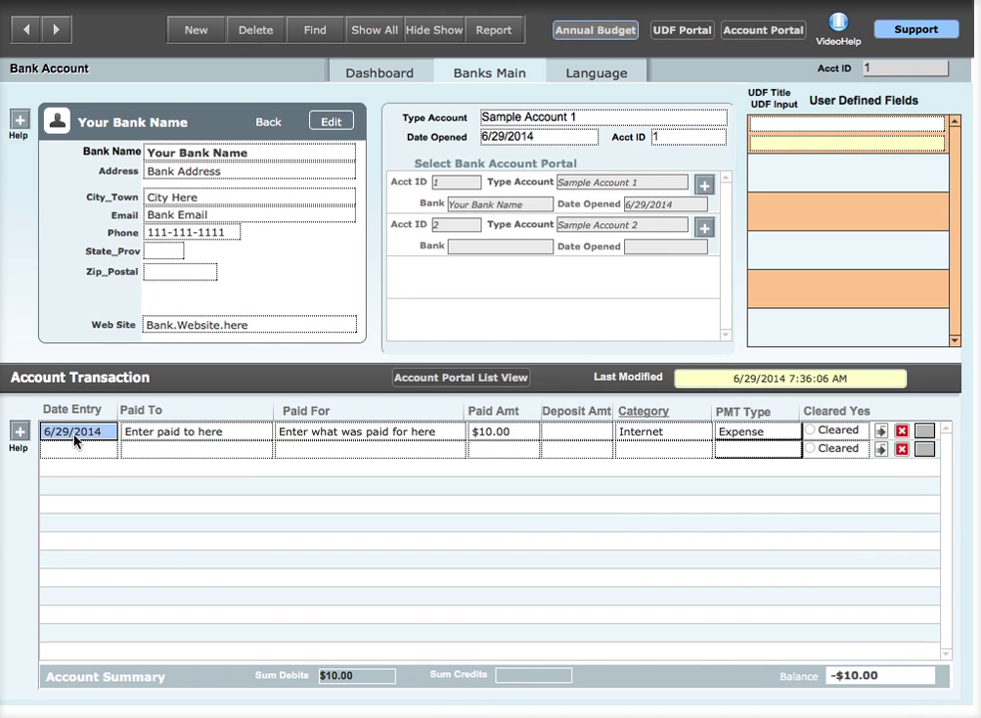
{"action": "left_click", "coordinate": [153, 434]}
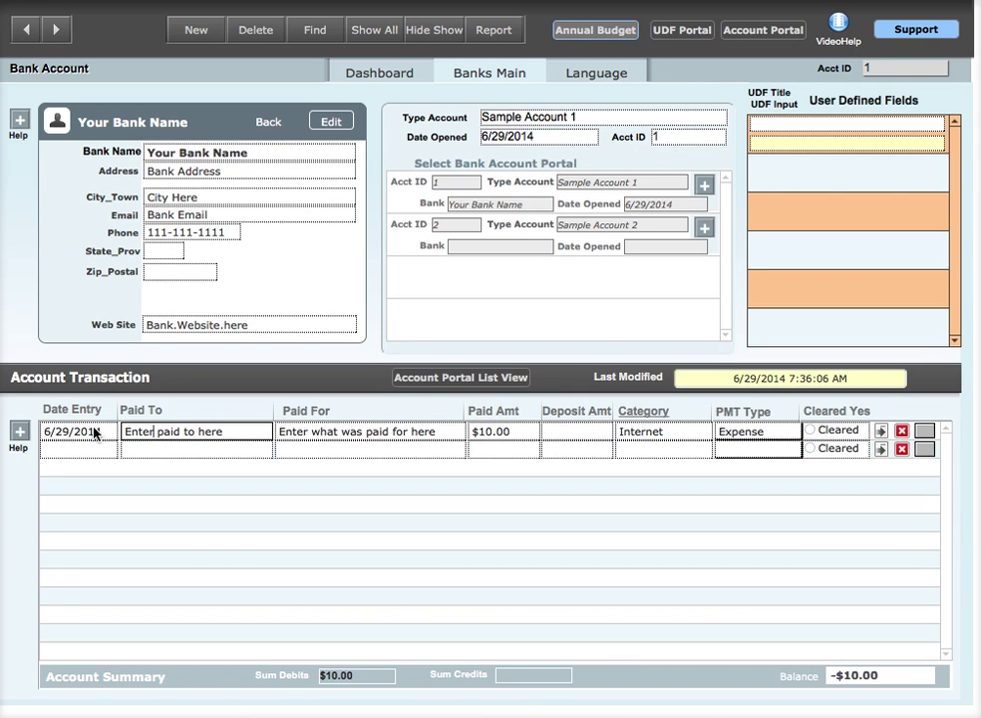
{"action": "left_click", "coordinate": [556, 431]}
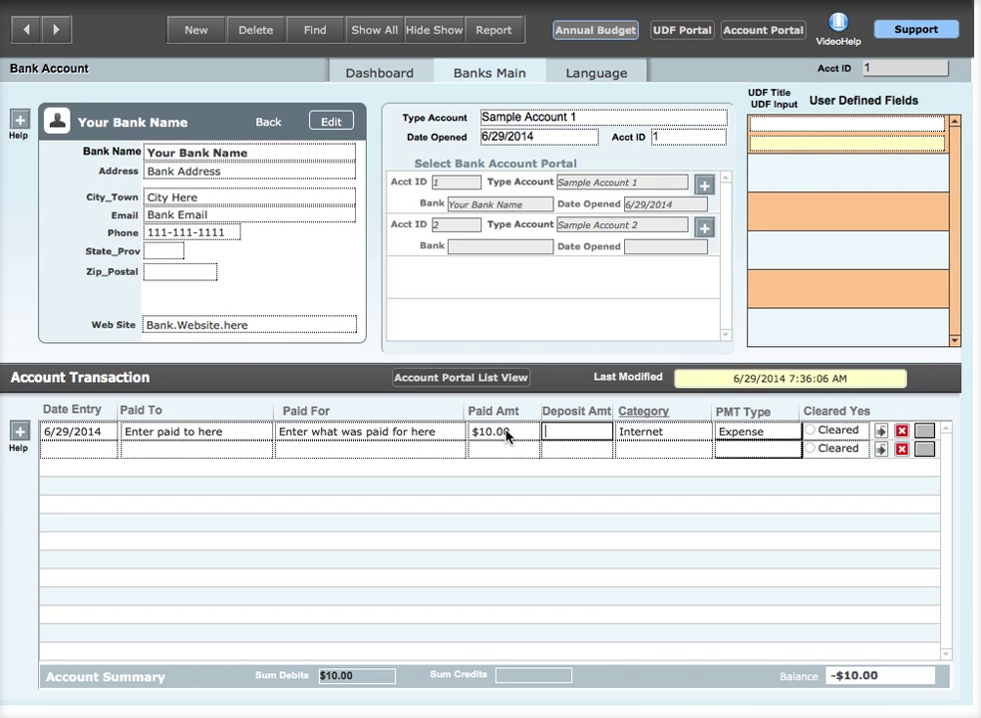
{"action": "left_click", "coordinate": [646, 434]}
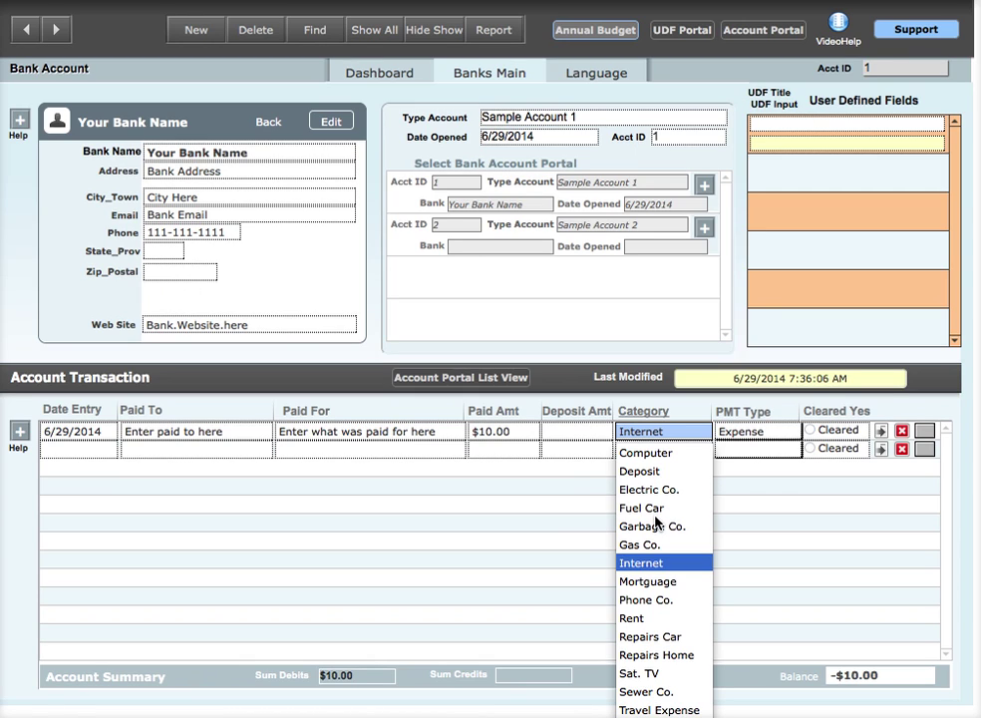
- Open the category list, look through its entries down to Water Co., and return to the bank log
{"action": "left_click", "coordinate": [691, 414]}
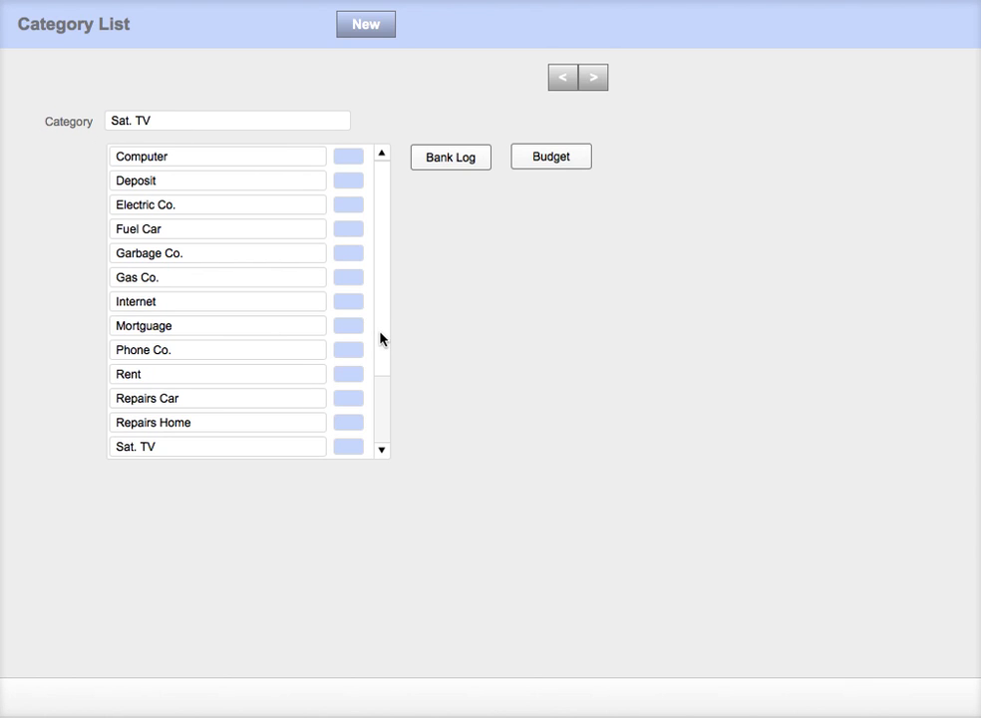
{"action": "left_click_drag", "start_coordinate": [383, 337], "coordinate": [379, 423]}
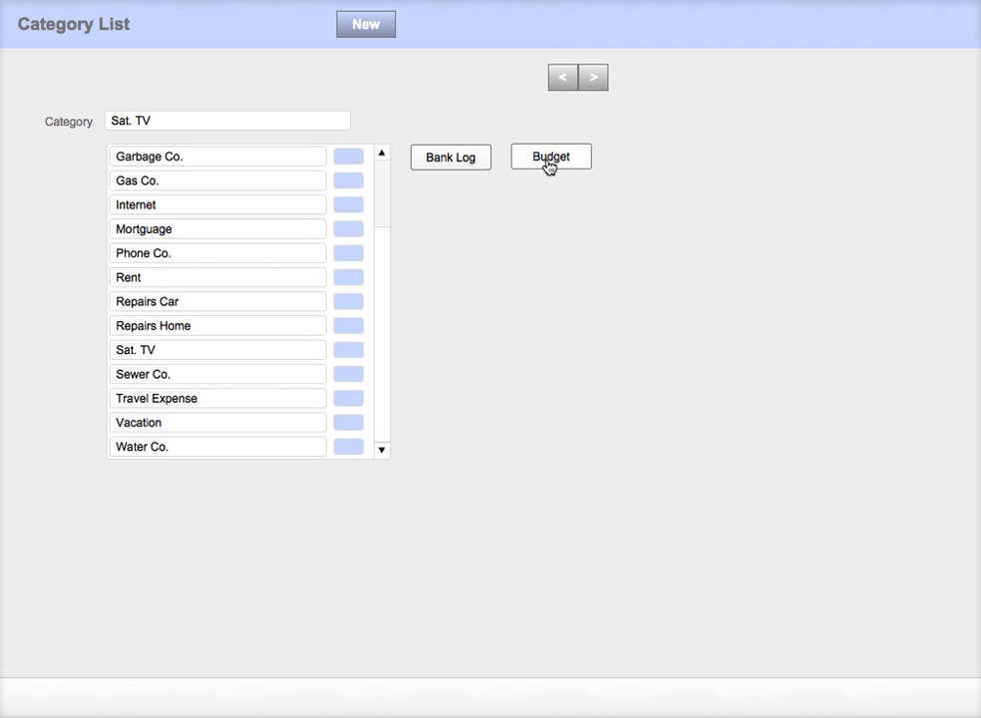
{"action": "left_click", "coordinate": [462, 167]}
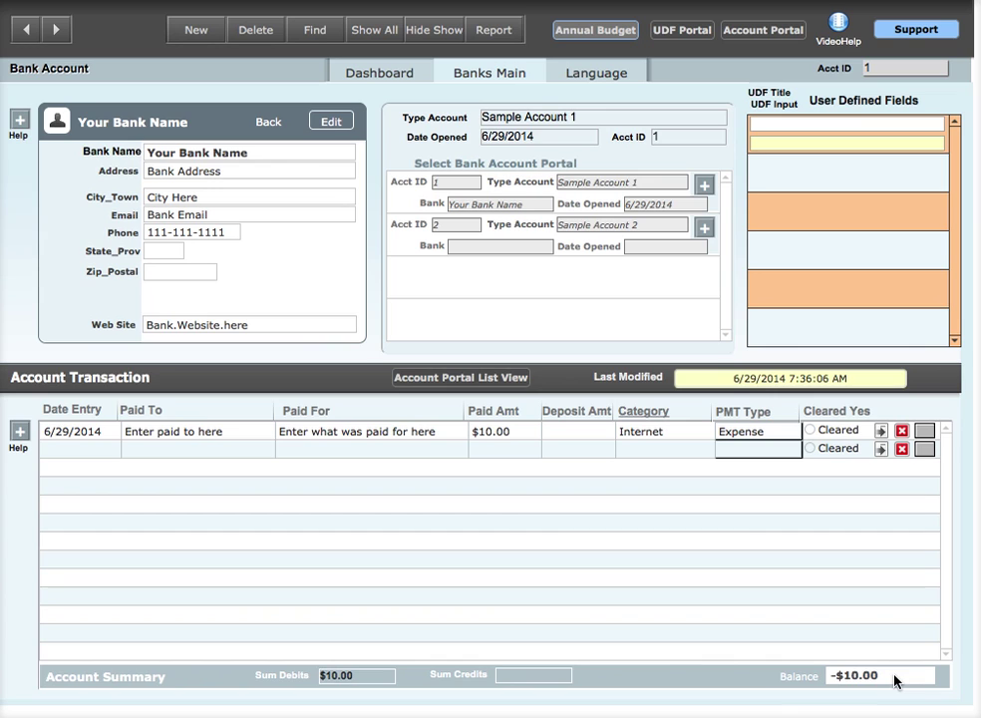
- Add a transaction dated 6/23/2014, paid to "Initial Deposit" and paid for "Pending Balance"
{"action": "left_click", "coordinate": [87, 449]}
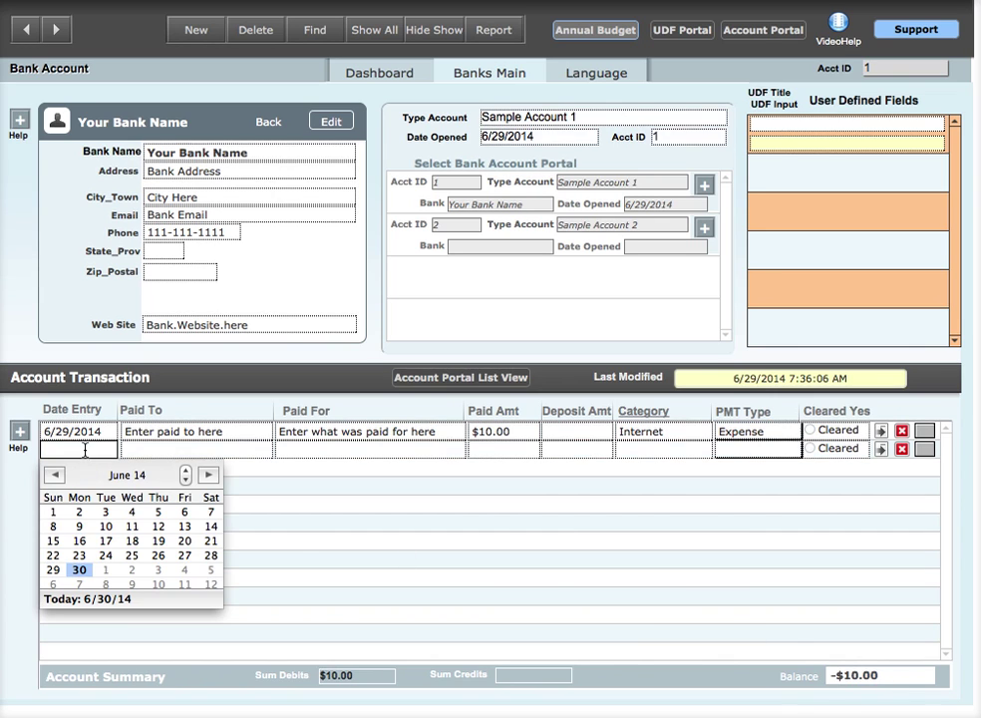
{"action": "left_click", "coordinate": [79, 555]}
{"action": "key", "text": "Tab"}
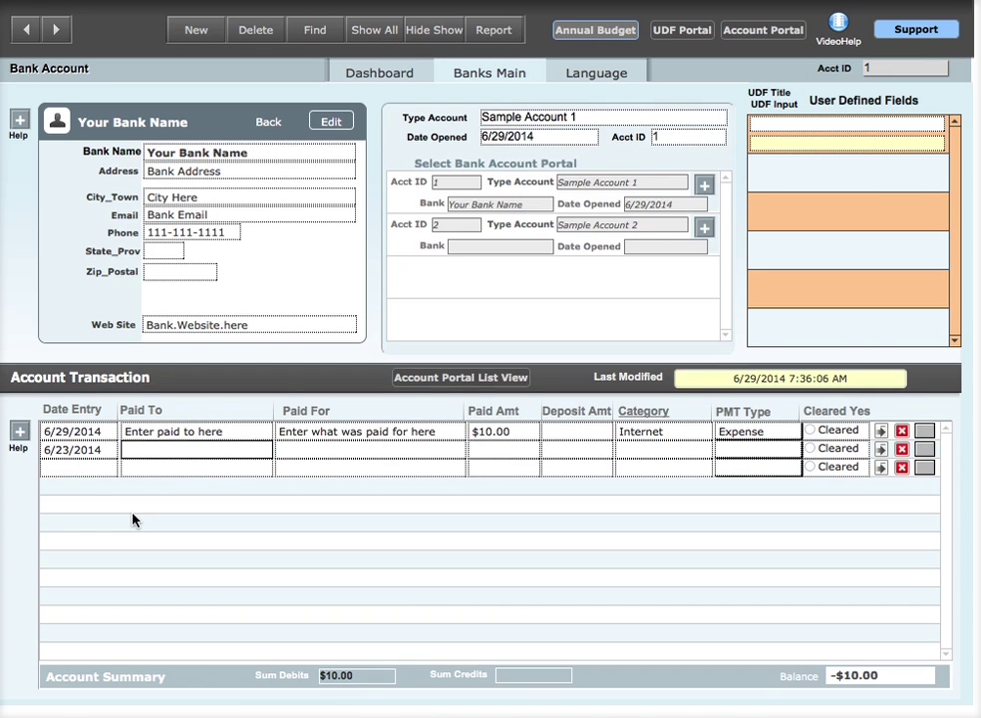
{"action": "type", "text": "Initial Deposit"}
{"action": "left_click", "coordinate": [299, 451]}
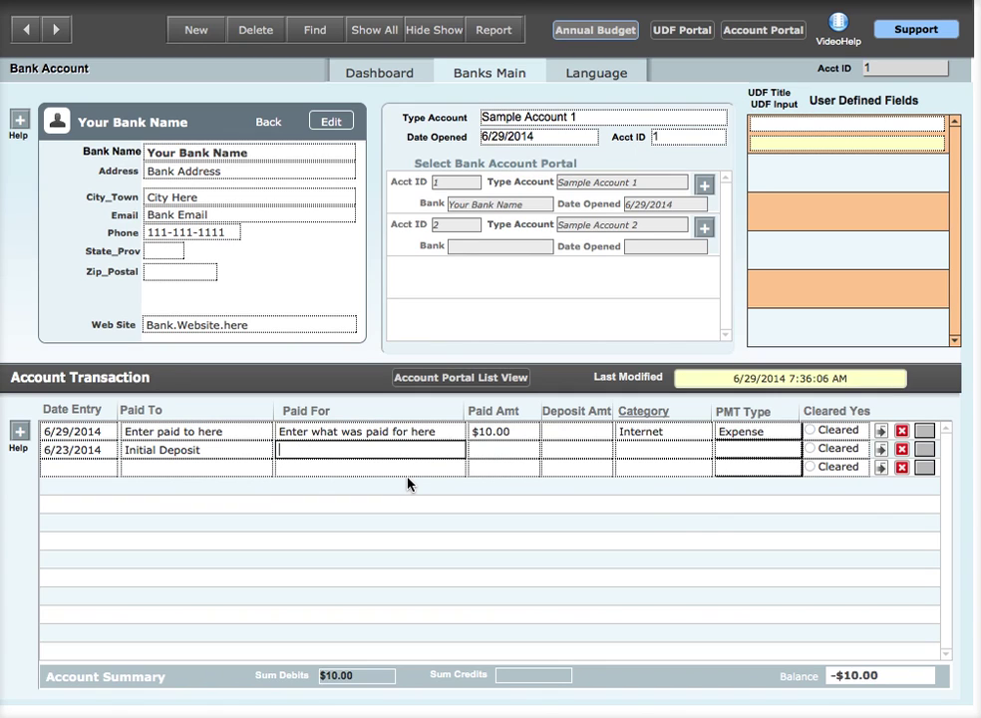
{"action": "type", "text": "Pending Balance"}
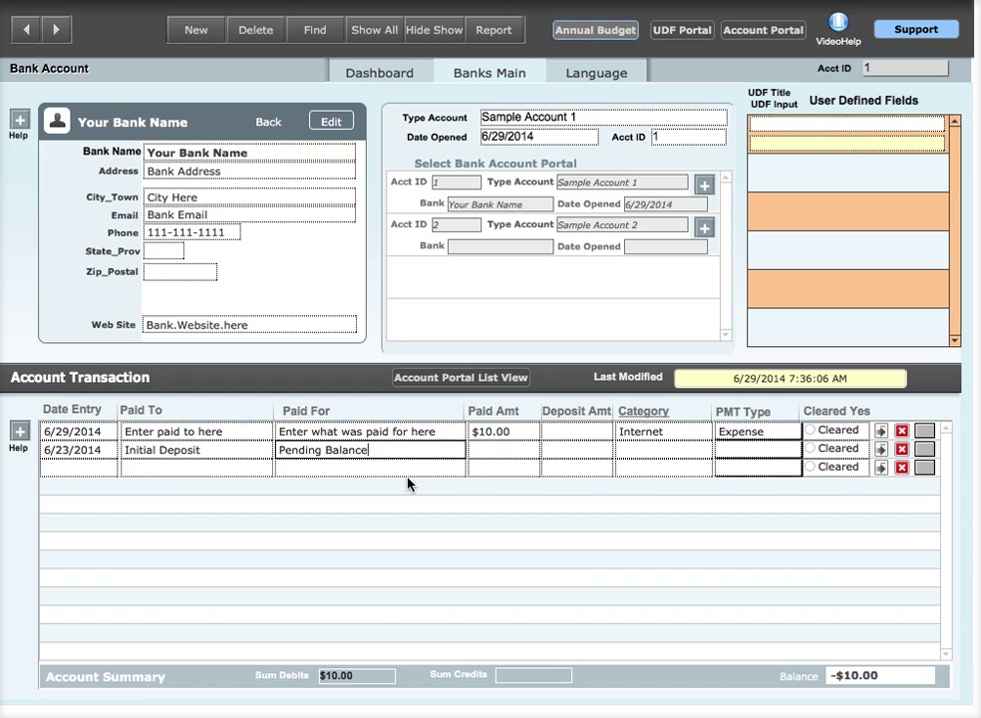
- Enter a deposit amount of 1300 for the Initial Deposit transaction
{"action": "left_click", "coordinate": [554, 450]}
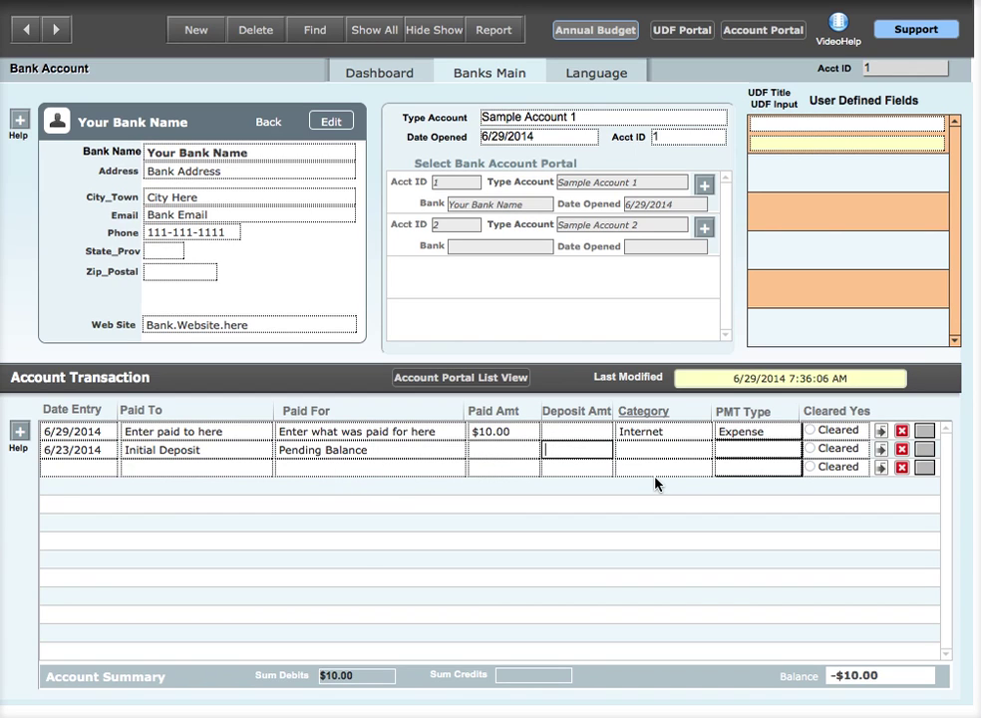
{"action": "type", "text": "1300"}
{"action": "left_click", "coordinate": [655, 482]}
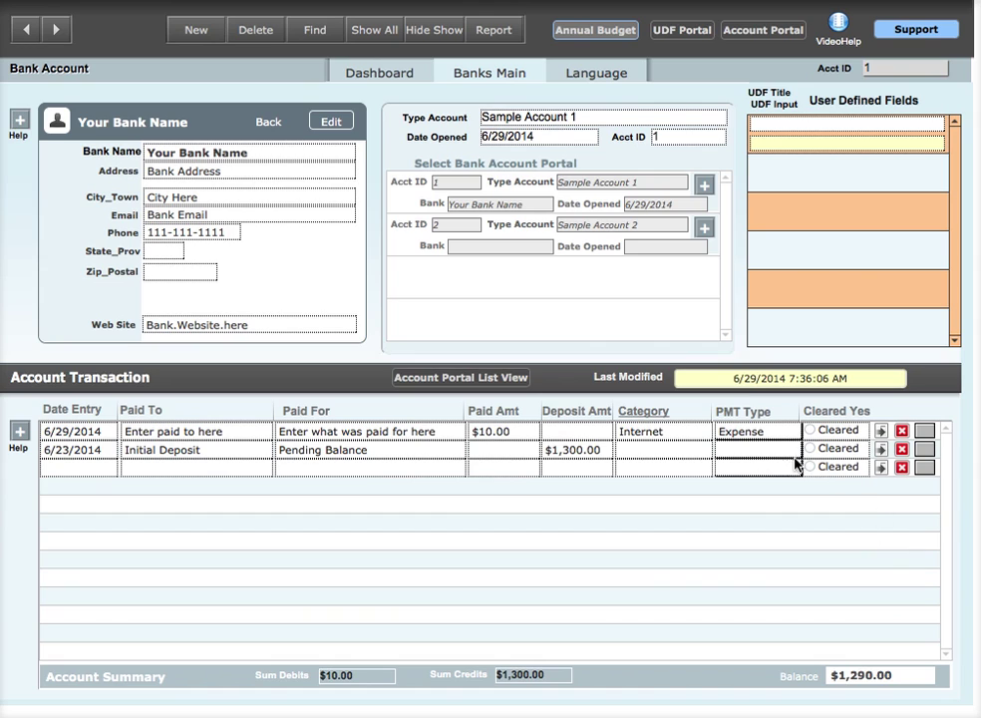
- Set both the payment type and the category of the Initial Deposit transaction to Deposit
{"action": "left_click", "coordinate": [764, 452]}
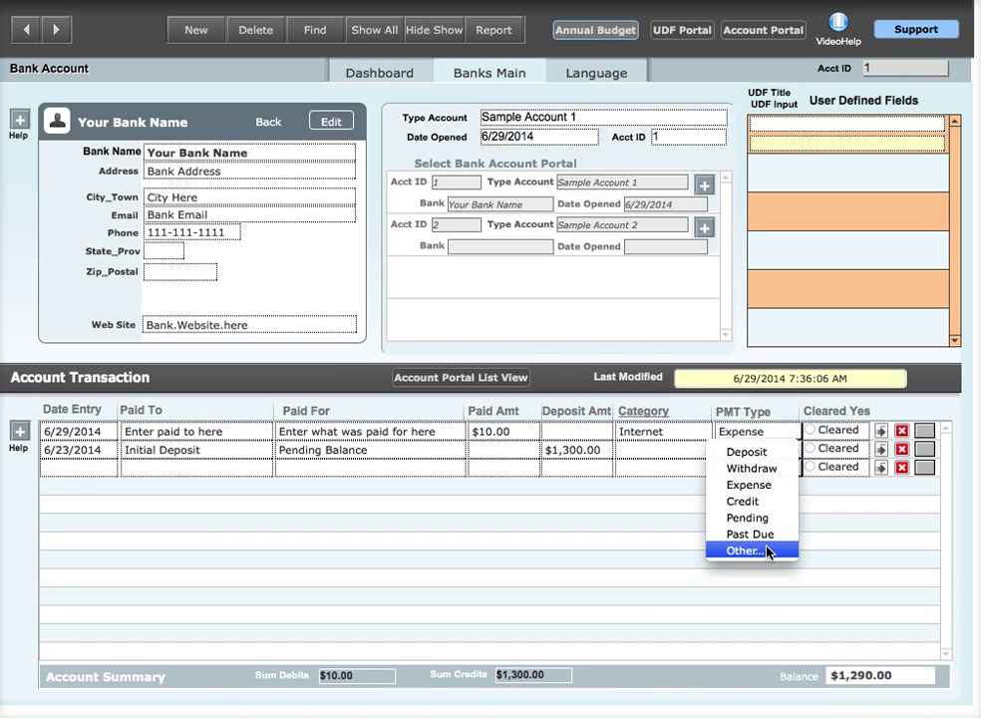
{"action": "left_click", "coordinate": [763, 454]}
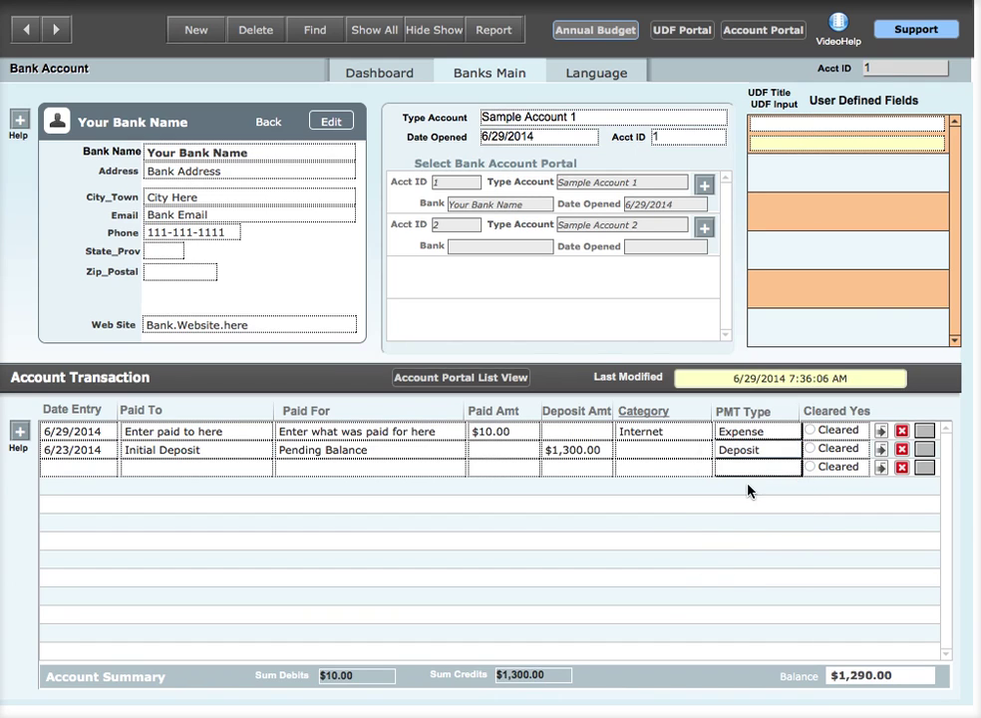
{"action": "left_click", "coordinate": [639, 454]}
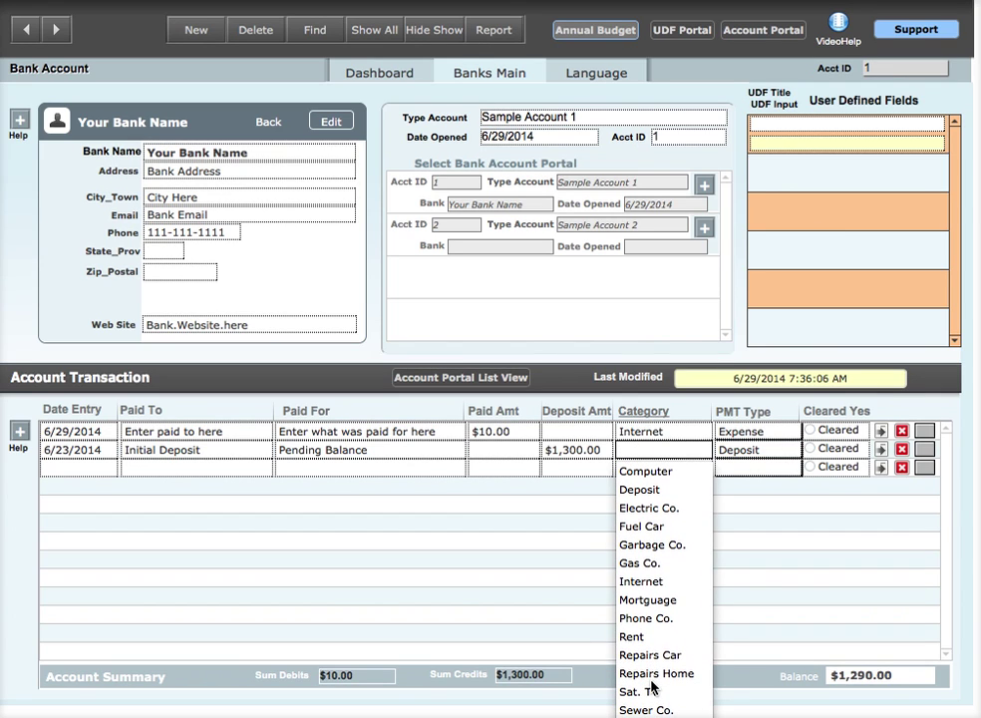
{"action": "scroll", "coordinate": [645, 571], "scroll_direction": "up", "scroll_amount": 1}
{"action": "left_click", "coordinate": [639, 489]}
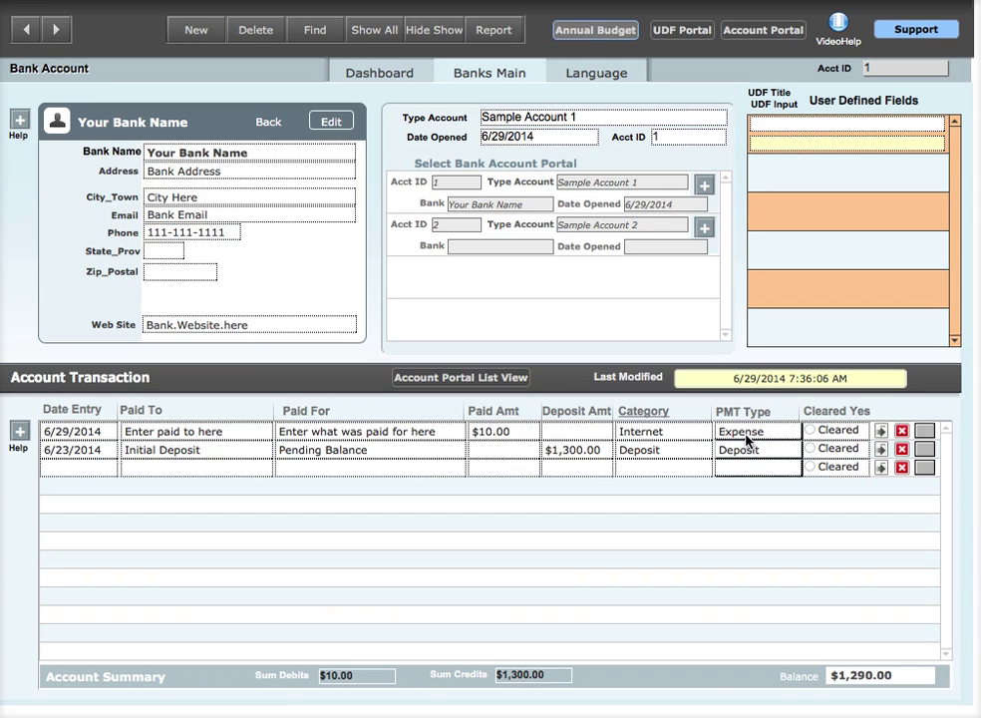
- Mark the 6/29/2014 Internet expense as cleared, and view its line note
{"action": "left_click", "coordinate": [812, 433]}
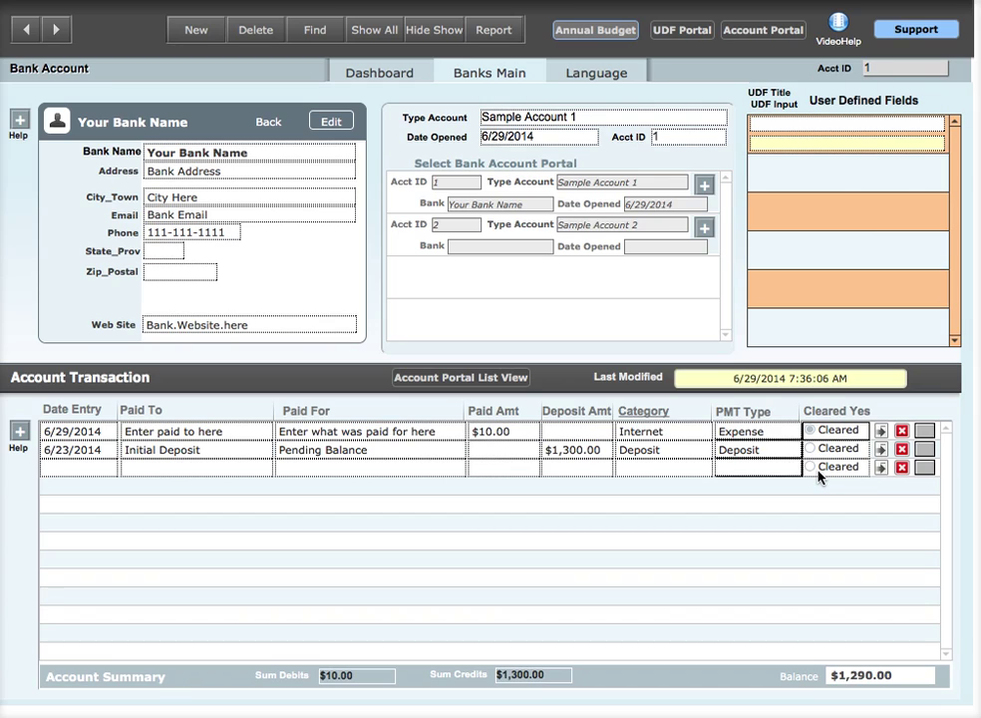
{"action": "left_click", "coordinate": [926, 431]}
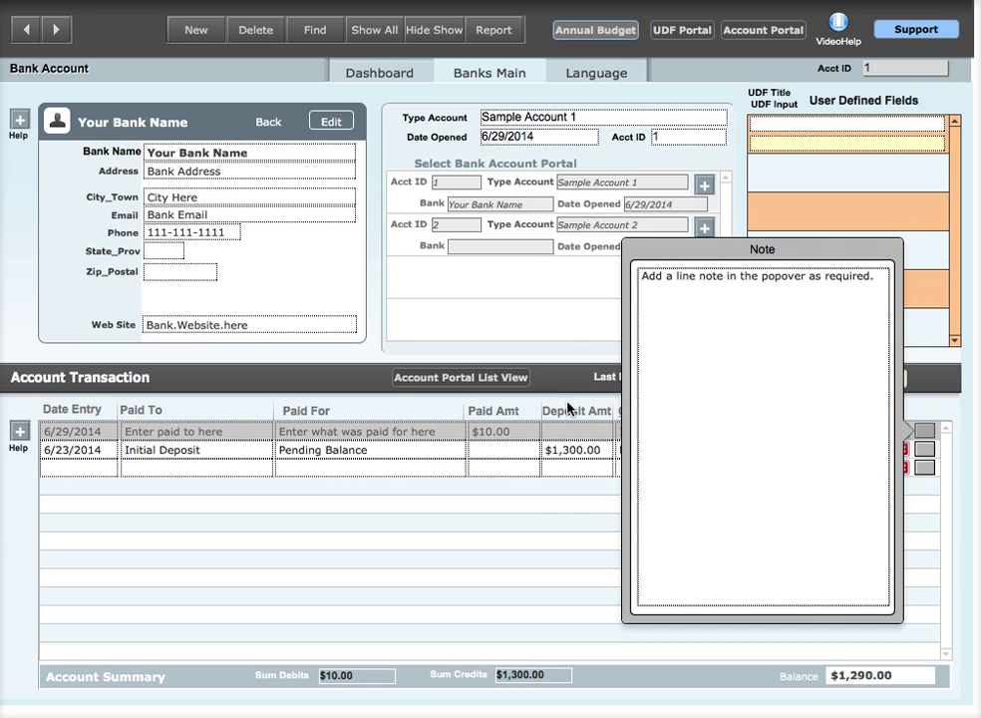
{"action": "left_click", "coordinate": [751, 293]}
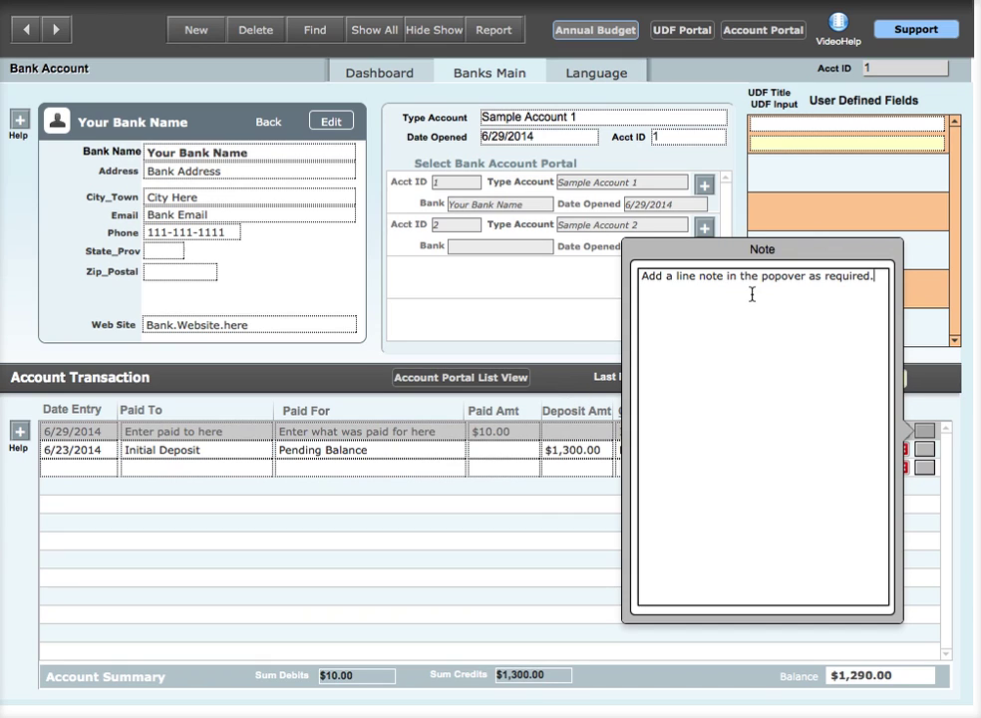
{"action": "left_click", "coordinate": [577, 430]}
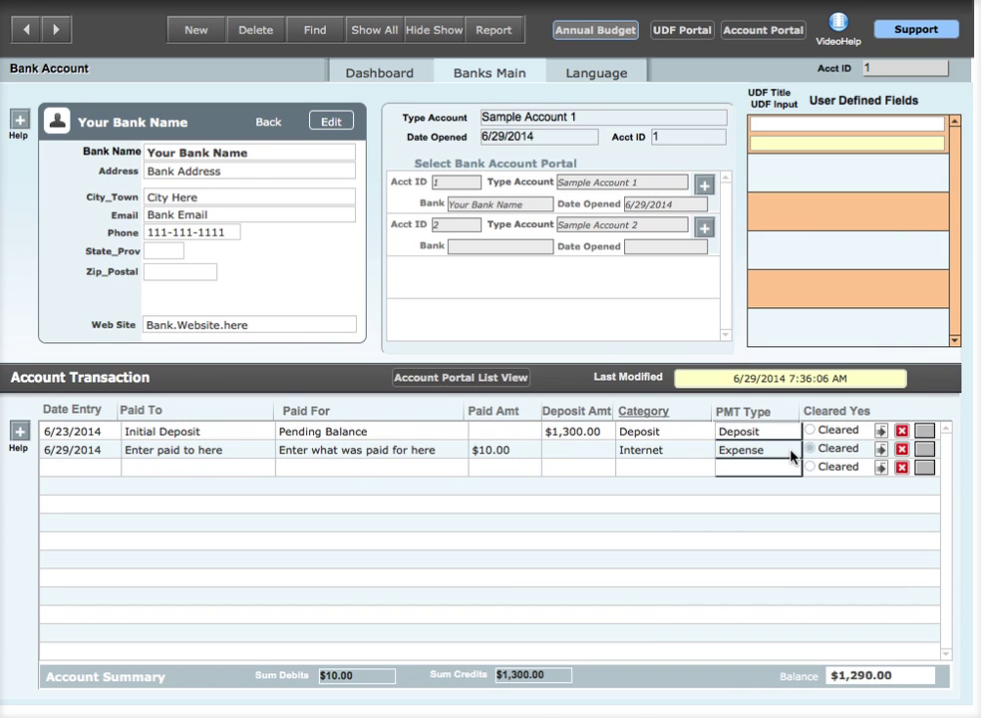
- View the detail record of the 6/29/2014 Internet expense, and return to the bank account's main screen
{"action": "left_click", "coordinate": [879, 451]}
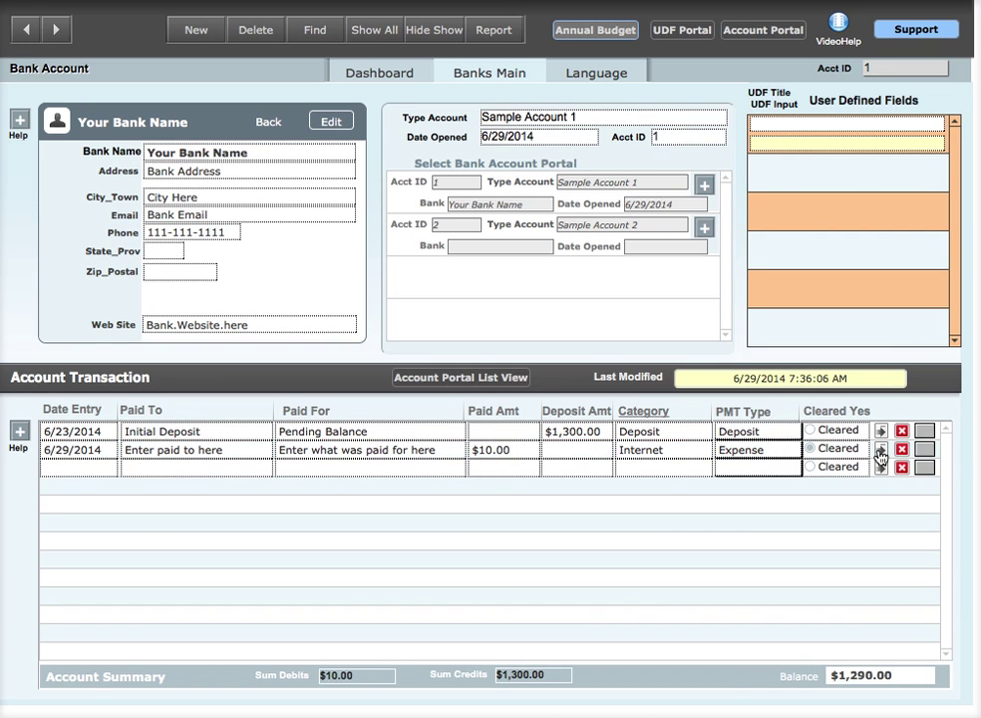
{"action": "left_click", "coordinate": [879, 451]}
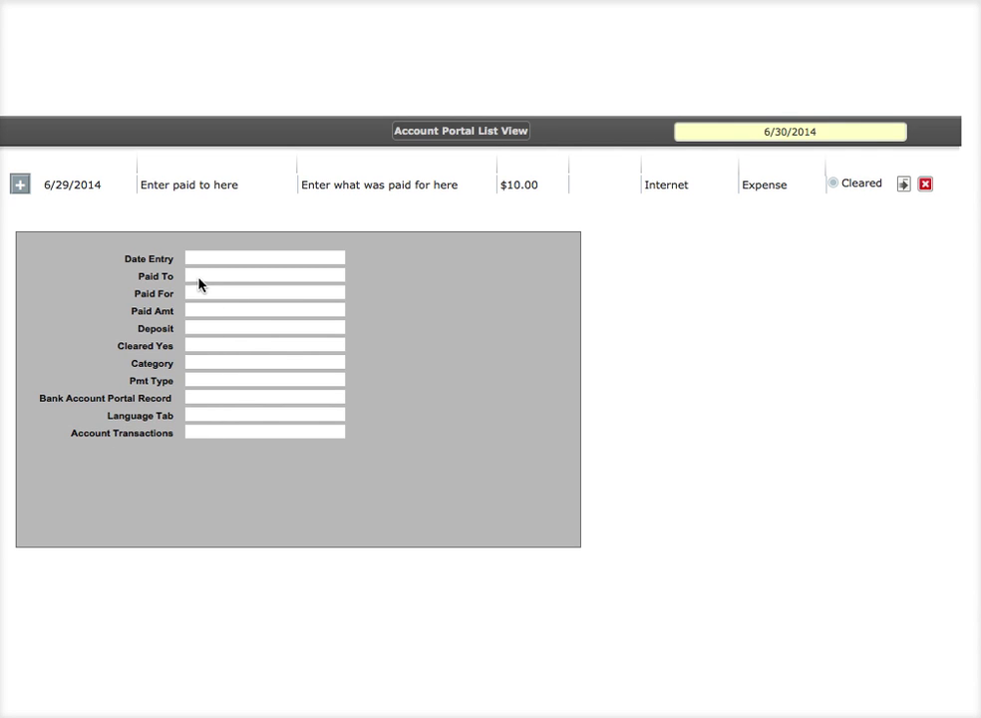
{"action": "left_click", "coordinate": [21, 188]}
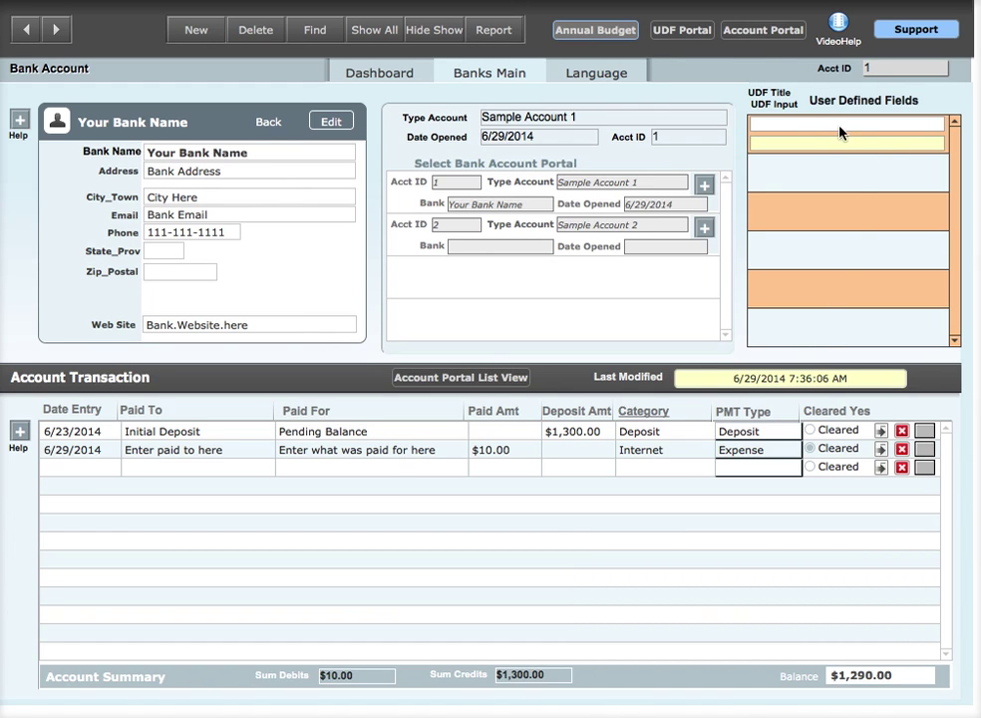
- Title the first user-defined field of Sample Account 1 "Late Fee", leaving its input value blank
{"action": "left_click", "coordinate": [783, 124]}
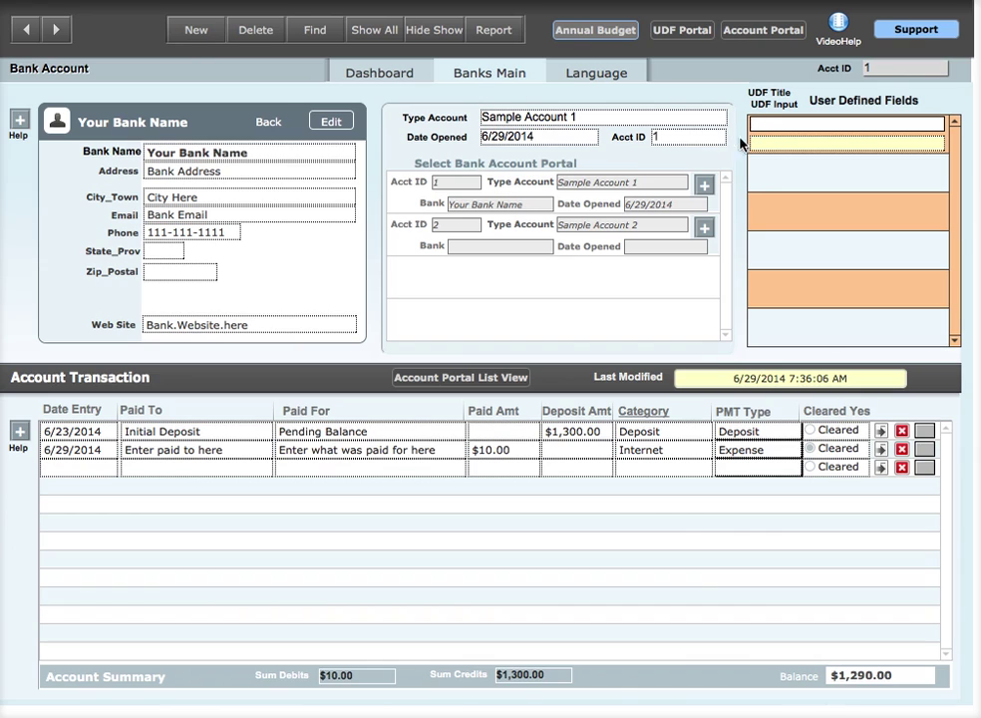
{"action": "left_click", "coordinate": [774, 147]}
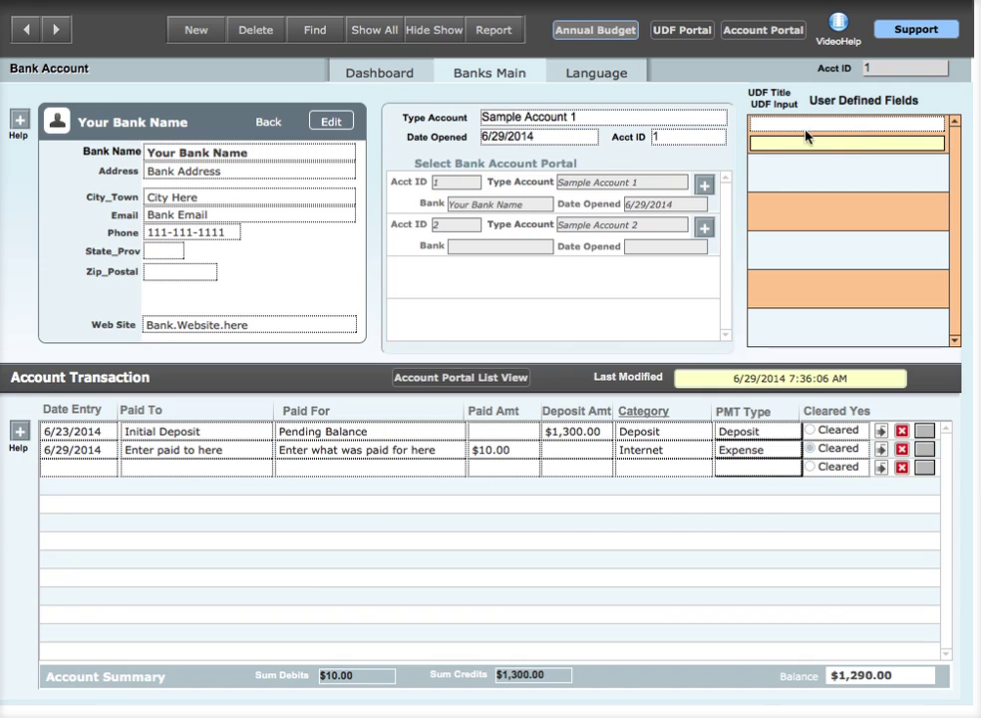
{"action": "left_click", "coordinate": [778, 124]}
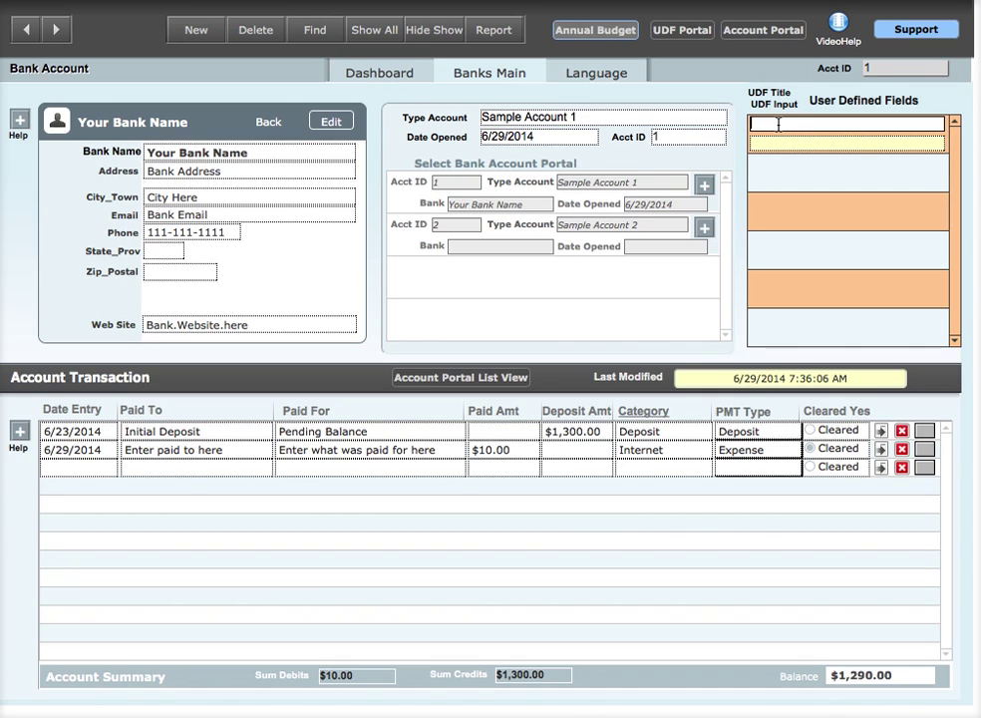
{"action": "type", "text": "Late Fee"}
{"action": "left_click", "coordinate": [810, 144]}
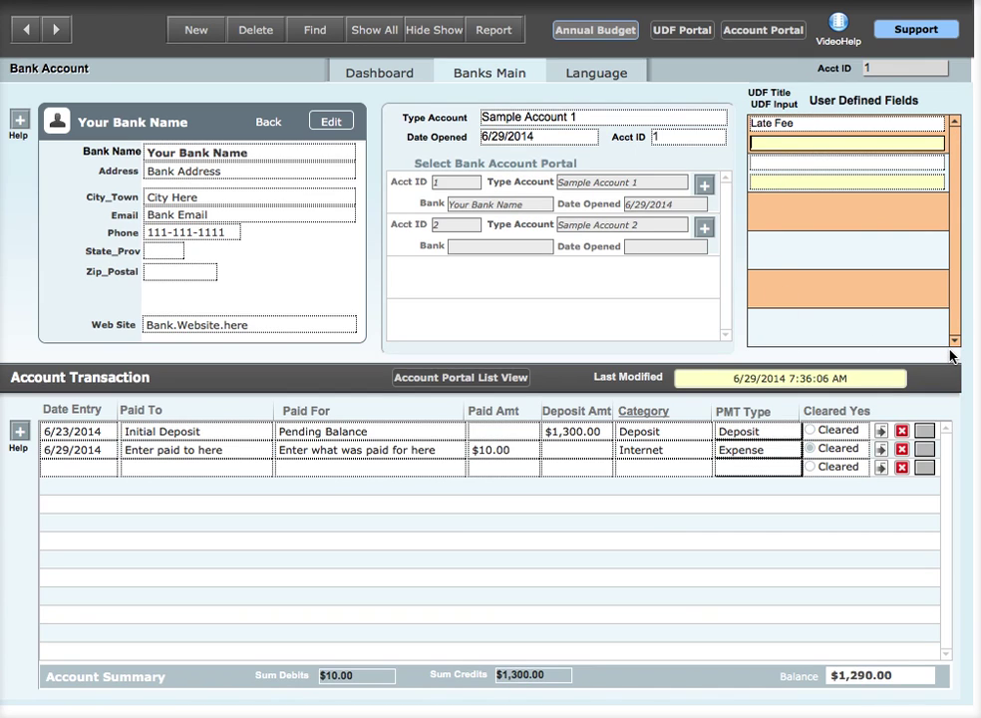
{"action": "left_click", "coordinate": [943, 97]}
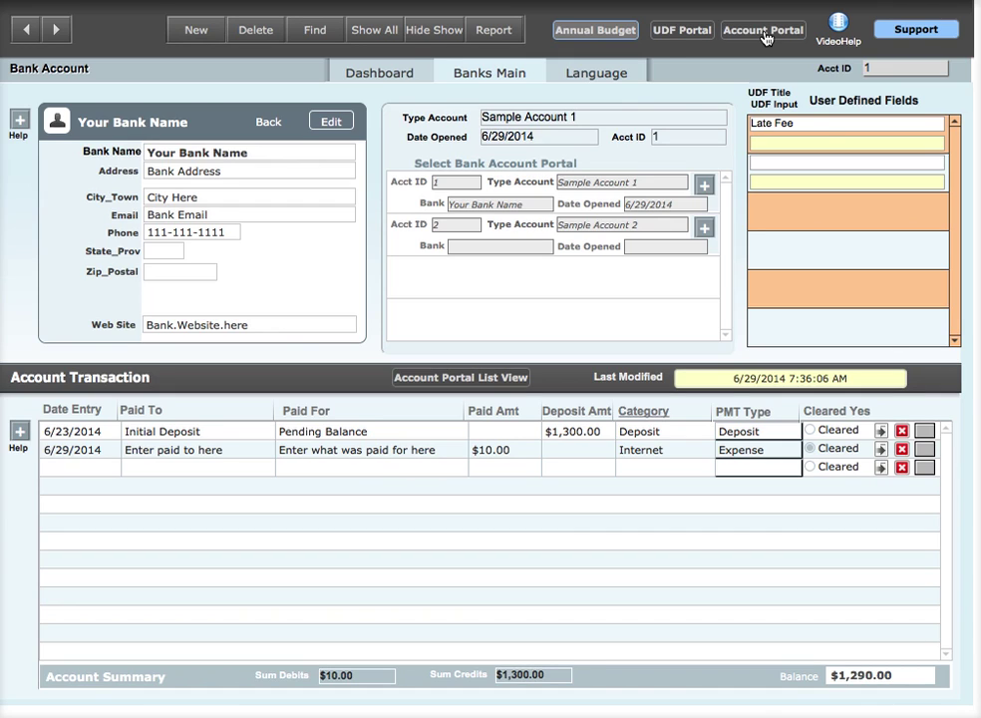
- Open the annual budget from the bank account's main screen
{"action": "left_click", "coordinate": [594, 32]}
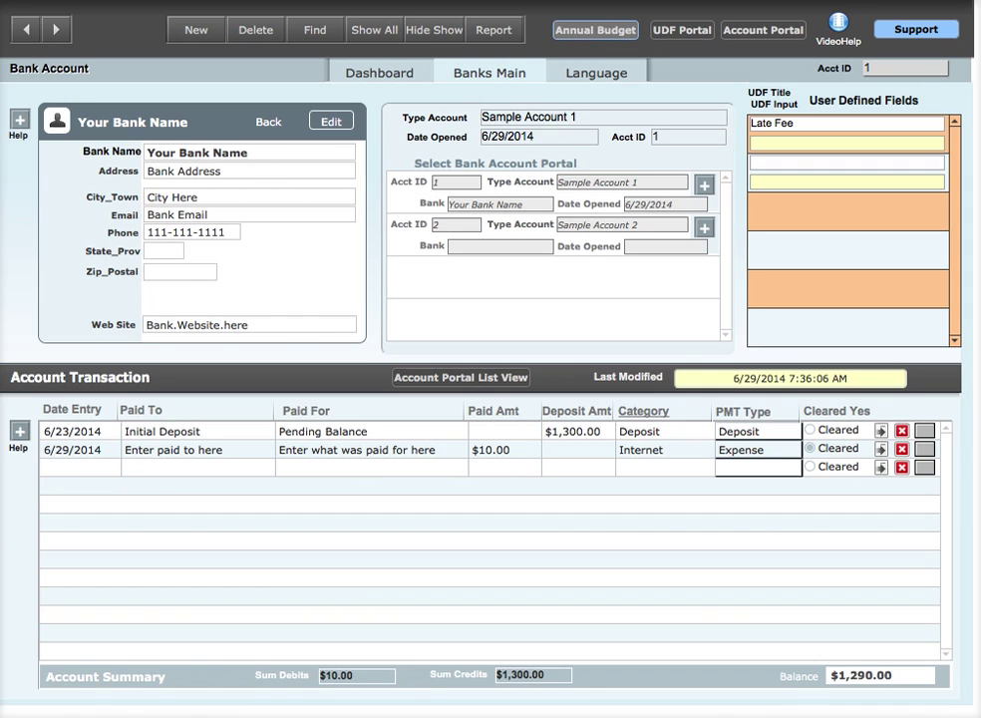